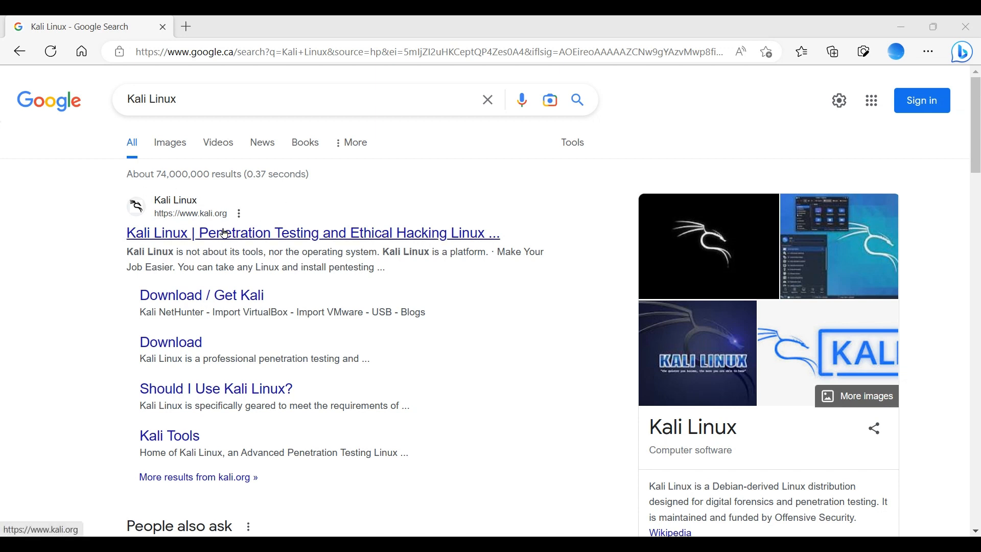
- Go to the official Kali Linux website and bring up the prebuilt virtual machine downloads on its Get Kali page
click(225, 234)
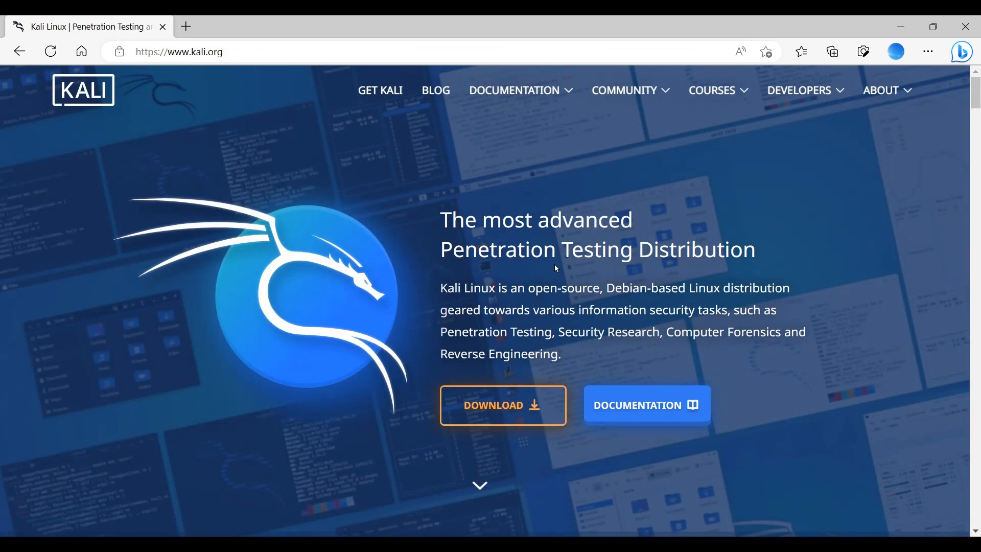
click(514, 405)
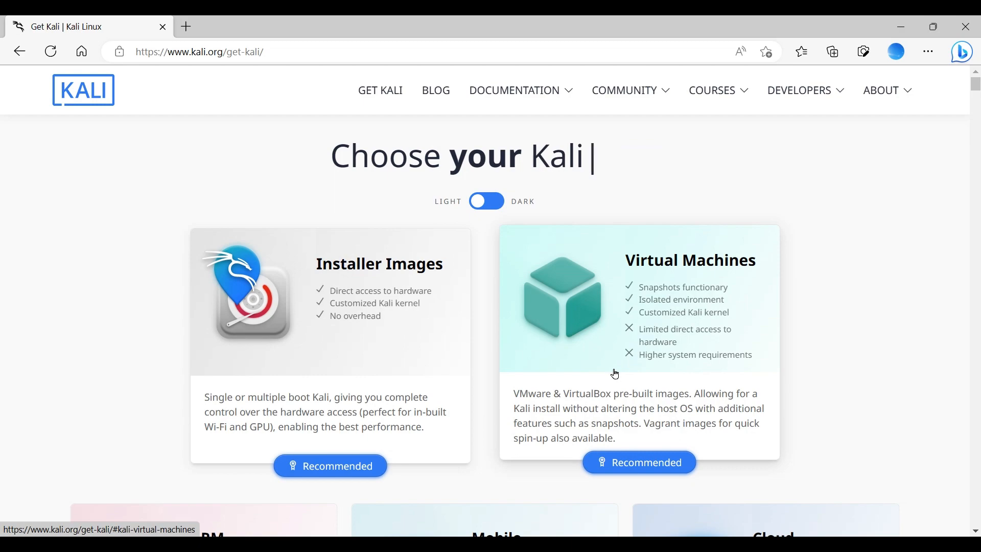
click(657, 324)
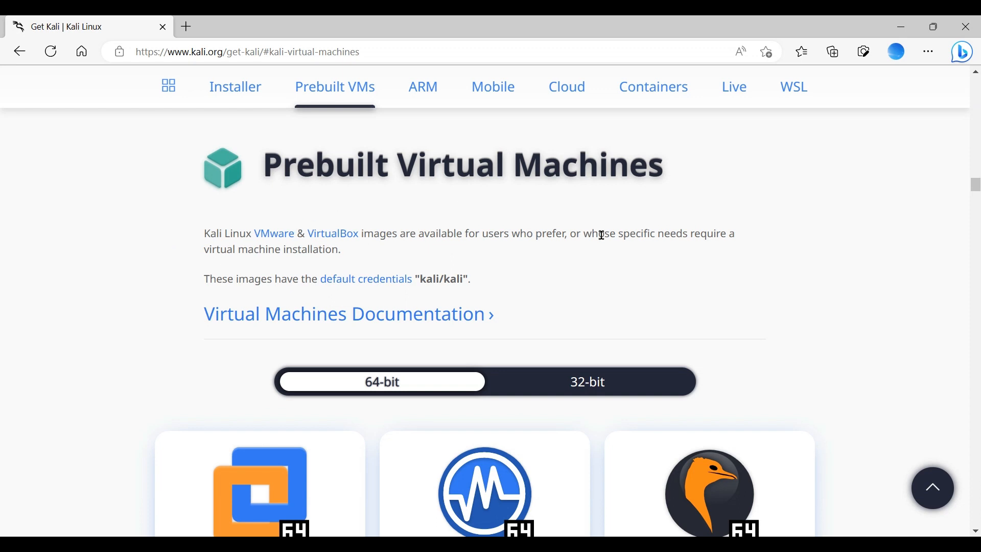
scroll(114, 321, down, 1)
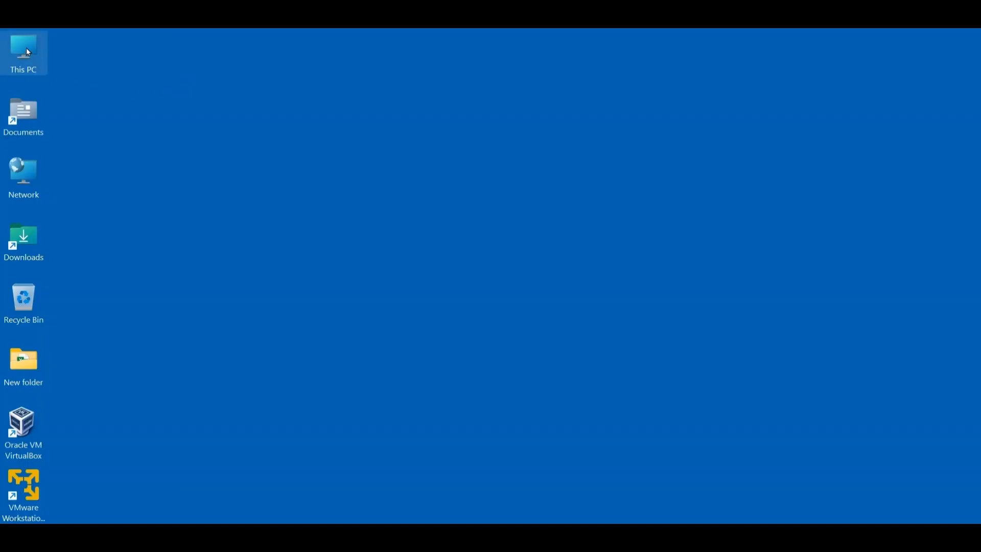
- Check the Windows system type in This PC's properties and with the systeminfo command in Command Prompt
right_click(28, 52)
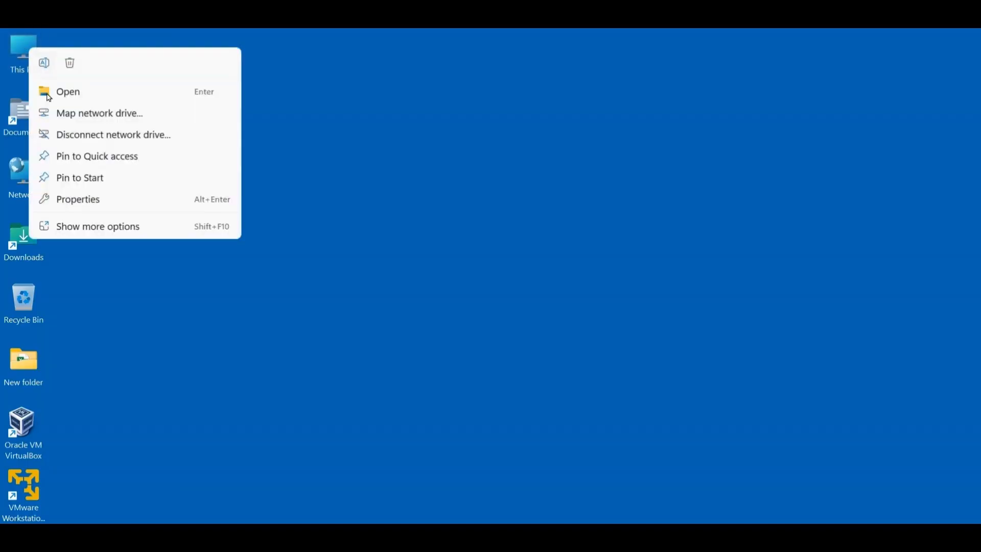
click(96, 200)
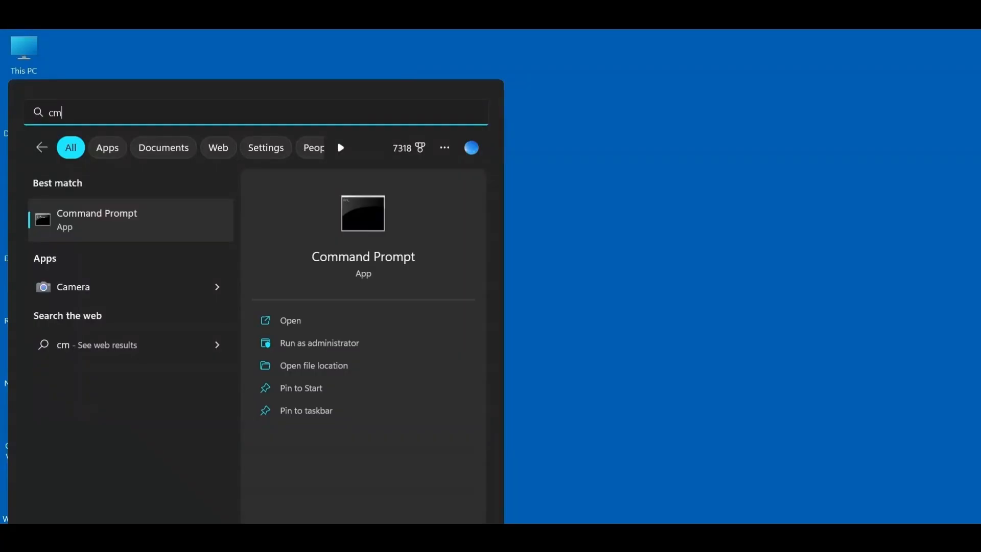
text(d)
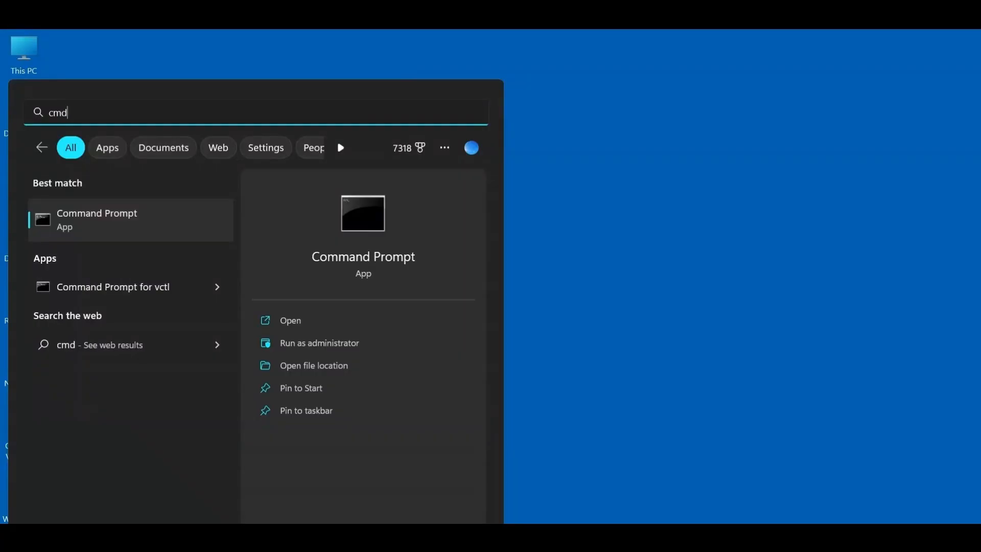
key(Return)
text(syst)
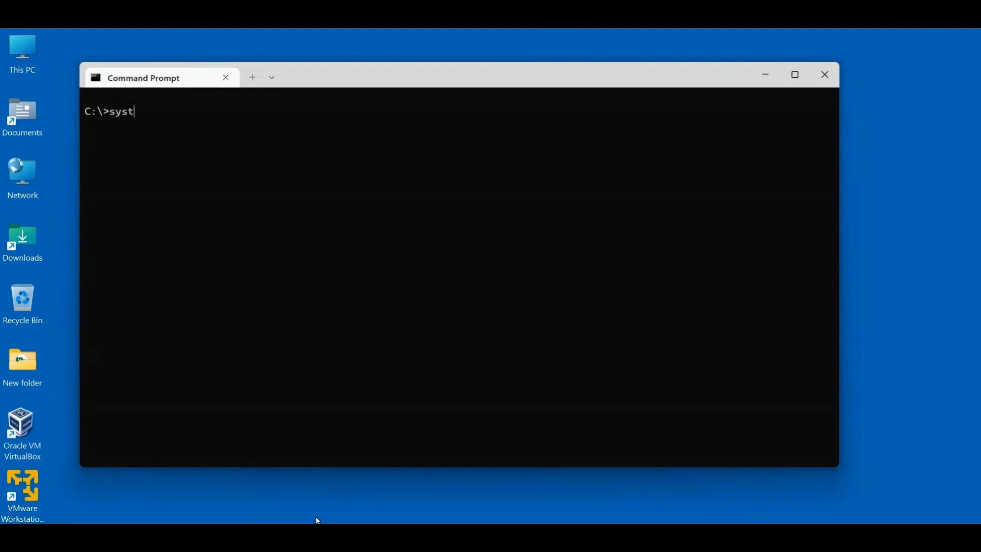
text(eminfo)
key(Return)
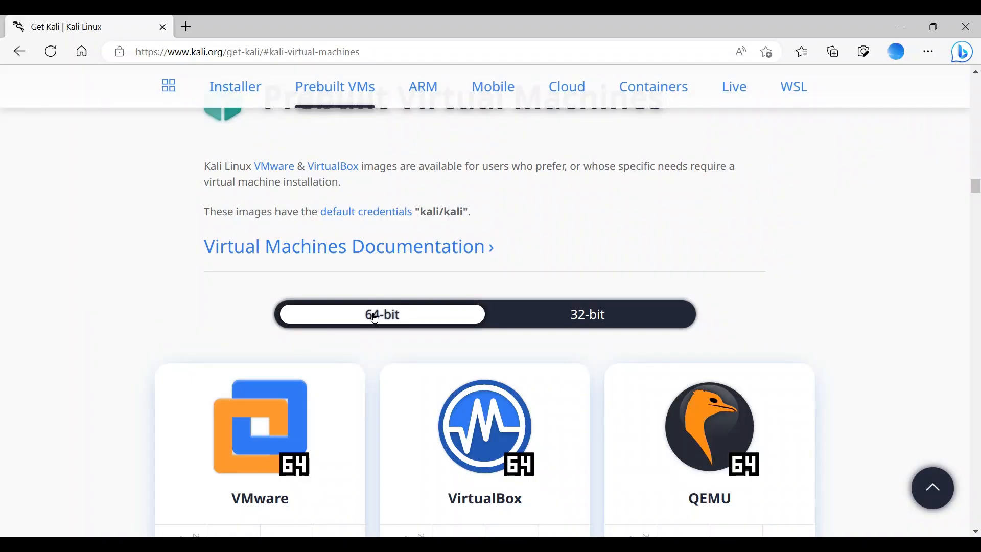
- Download the 64-bit VMware image of Kali Linux and extract kali-linux-2023.1-vmware-amd64.7z into the Downloads folder with 7-Zip
scroll(372, 350, down, 3)
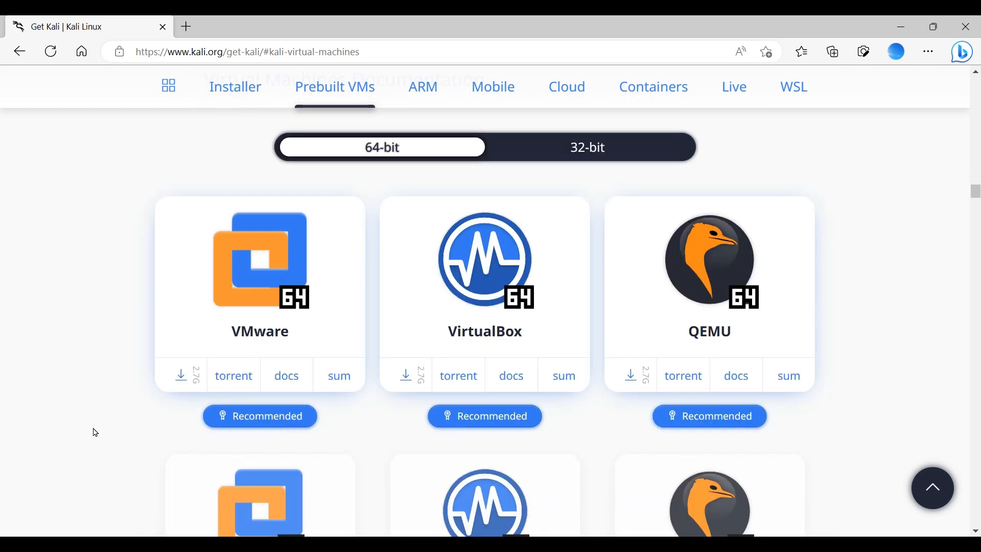
click(181, 377)
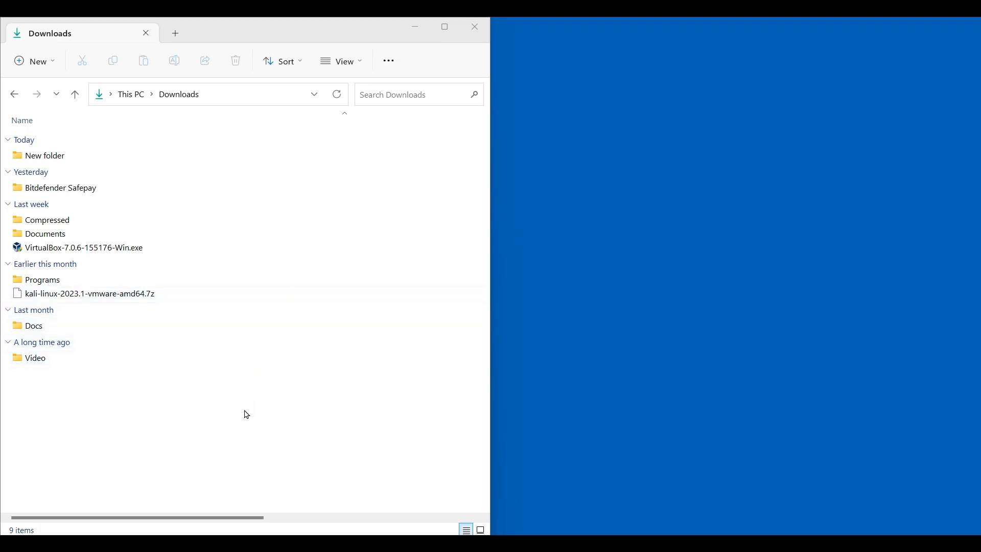
right_click(184, 297)
mouse_move(219, 328)
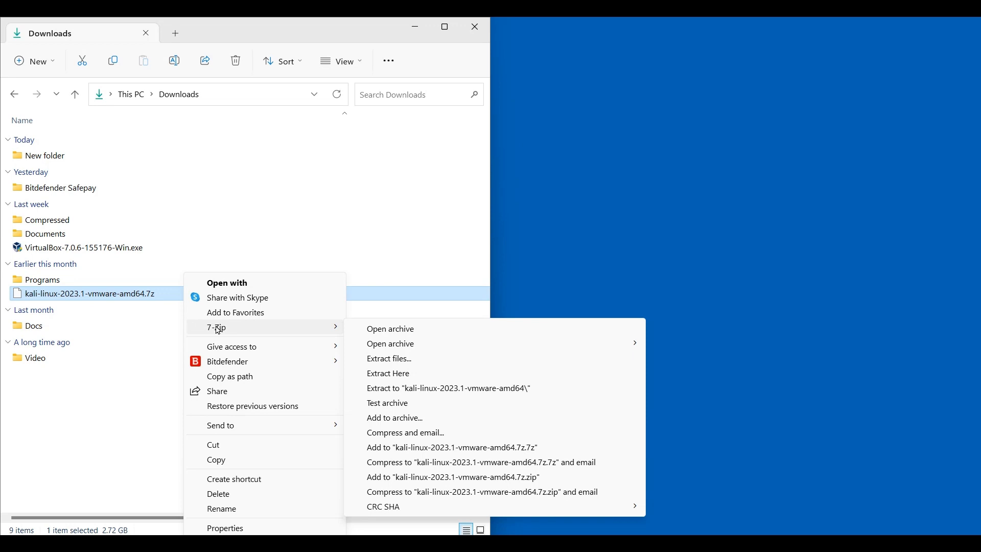
click(385, 375)
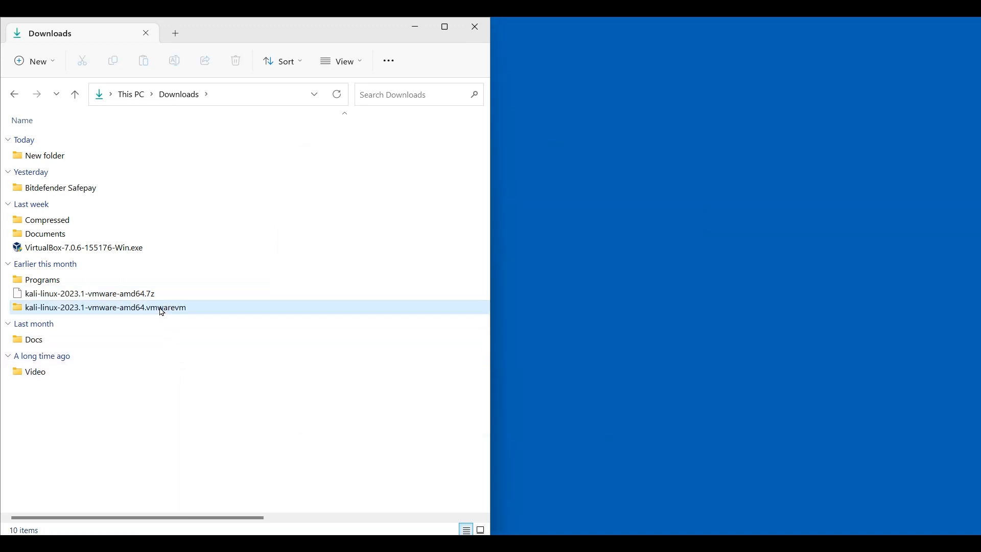
mouse_move(162, 312)
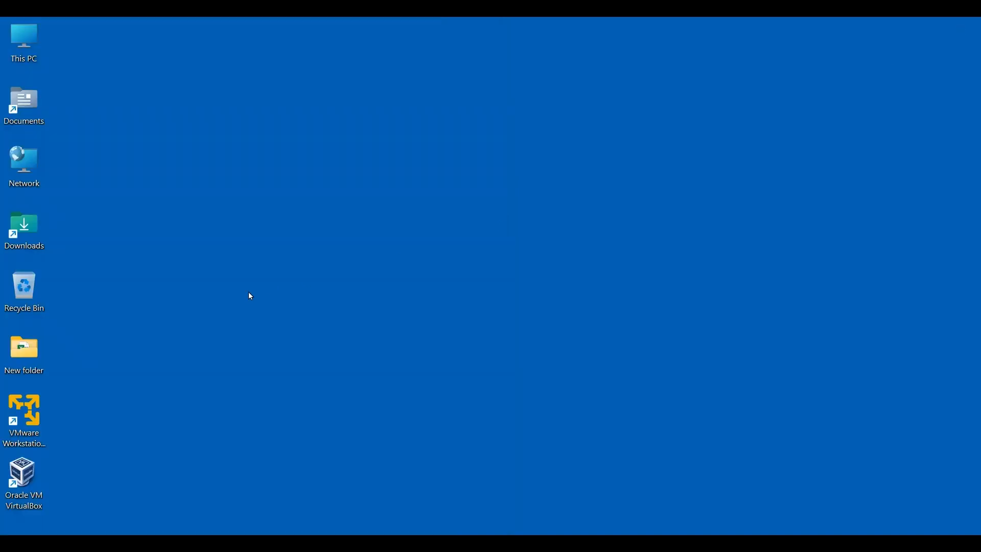
- Launch VMware Workstation Player and open kali-linux-2023.1-vmware-amd64.vmx from its extracted folder in Virtual Machines
double_click(33, 415)
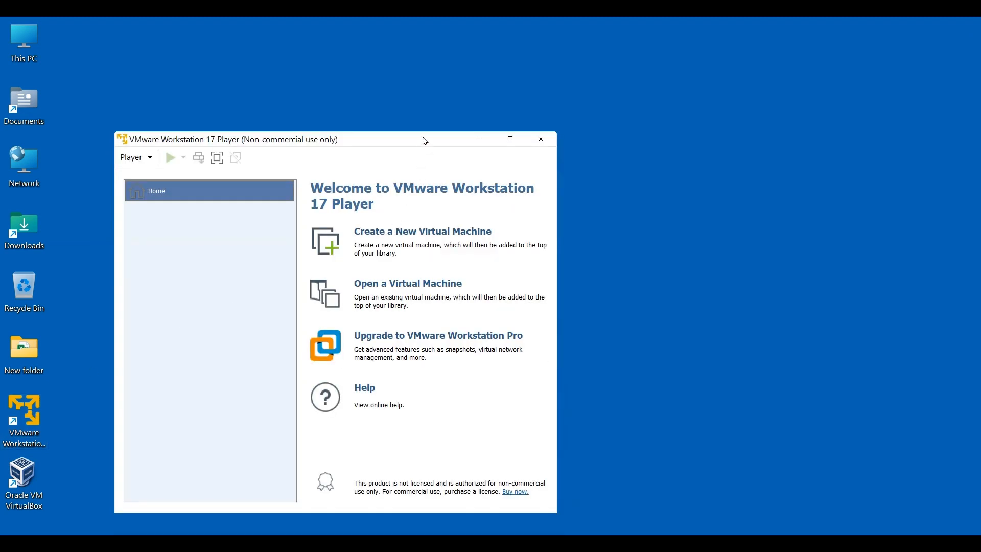
drag(423, 140, 450, 79)
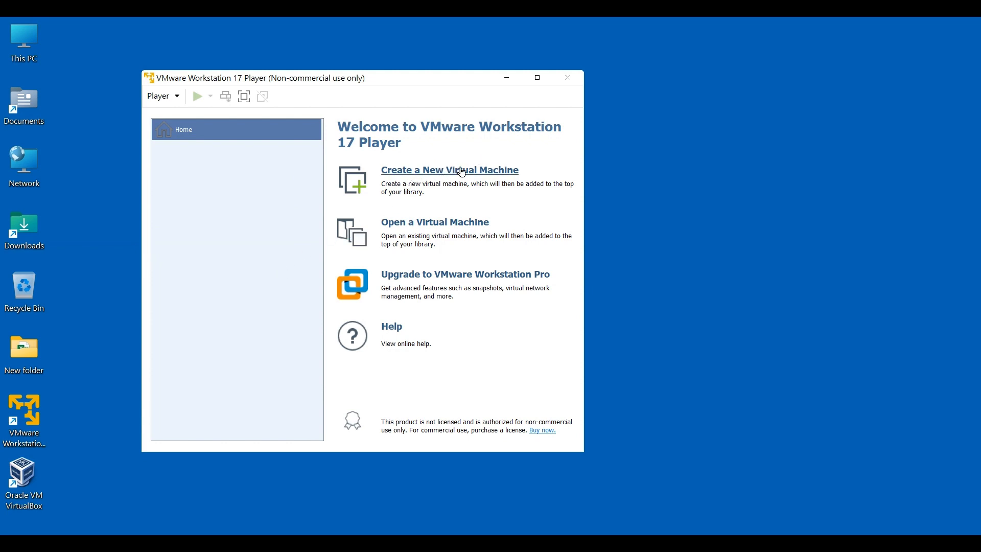
click(448, 225)
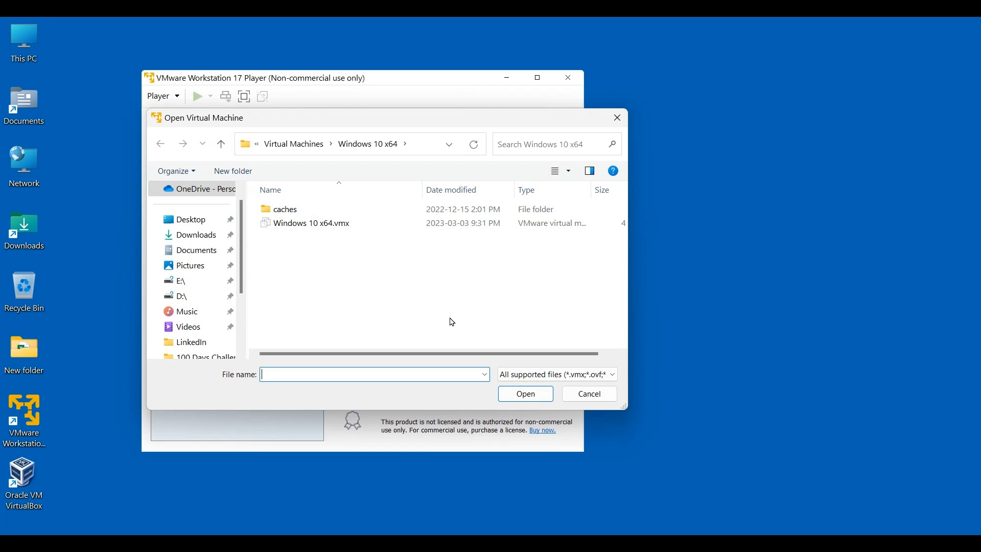
click(222, 145)
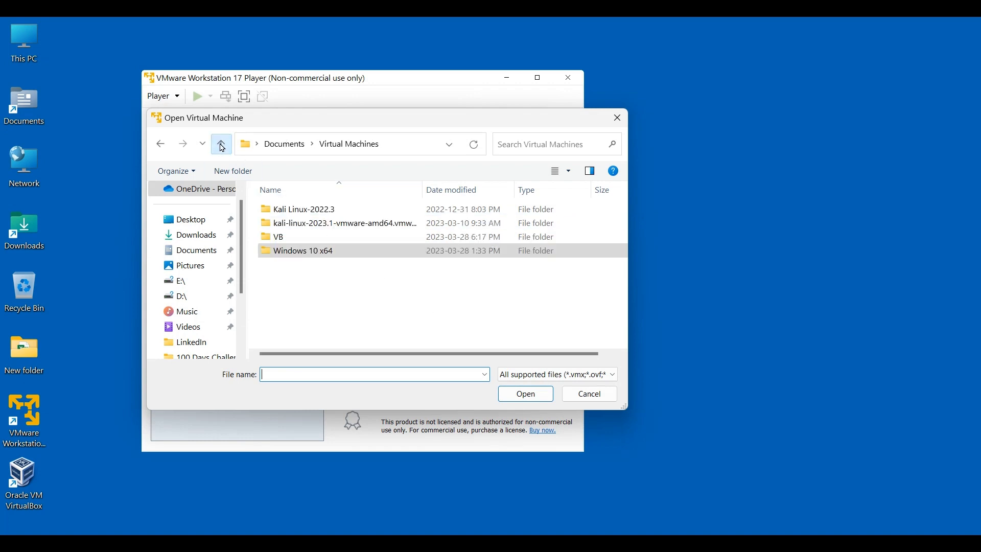
double_click(320, 225)
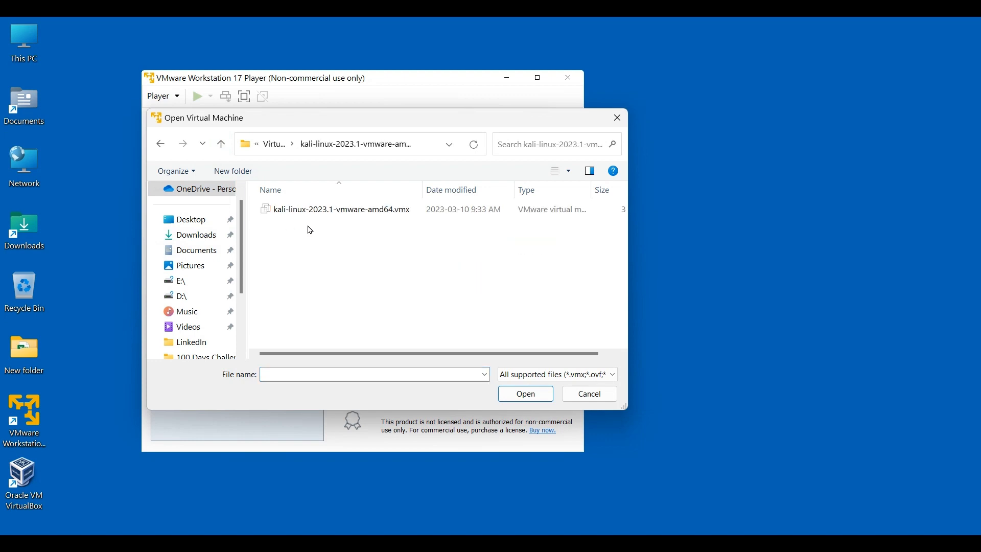
click(386, 214)
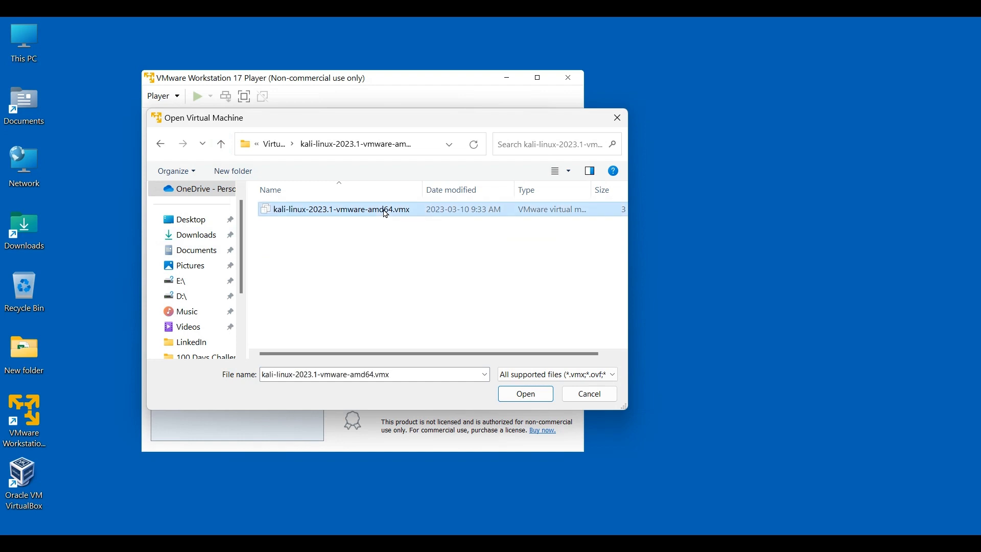
click(525, 395)
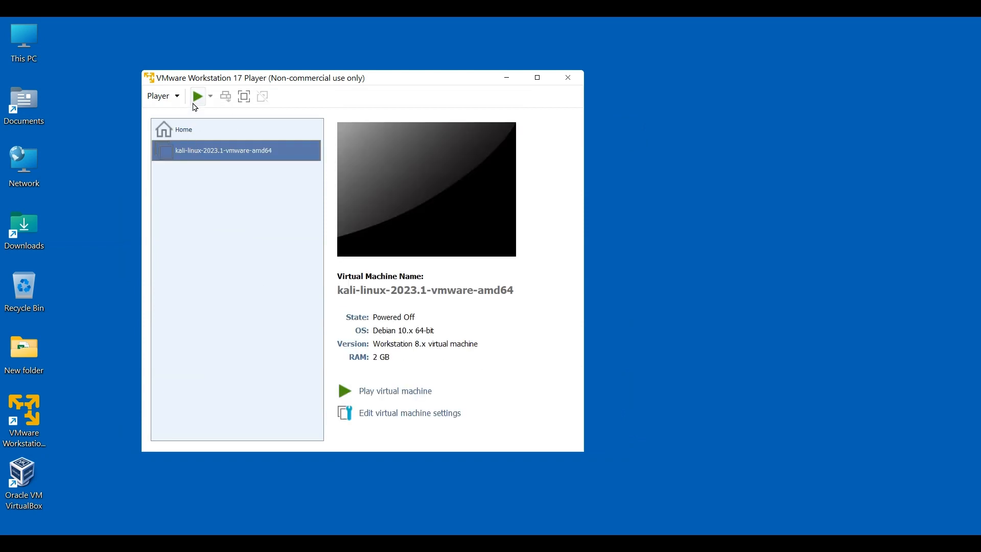
- Start the Kali Linux virtual machine and maximize its window
click(197, 97)
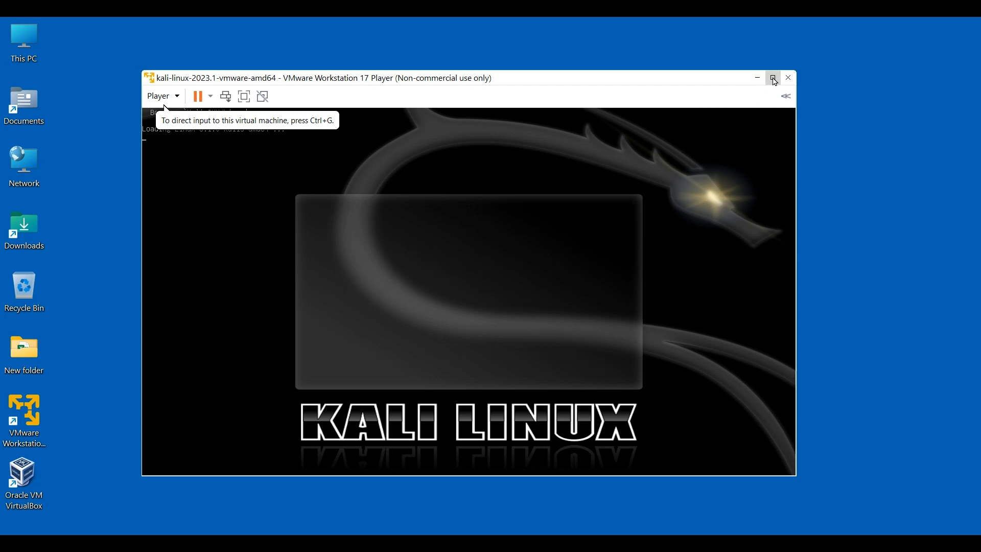
mouse_move(773, 77)
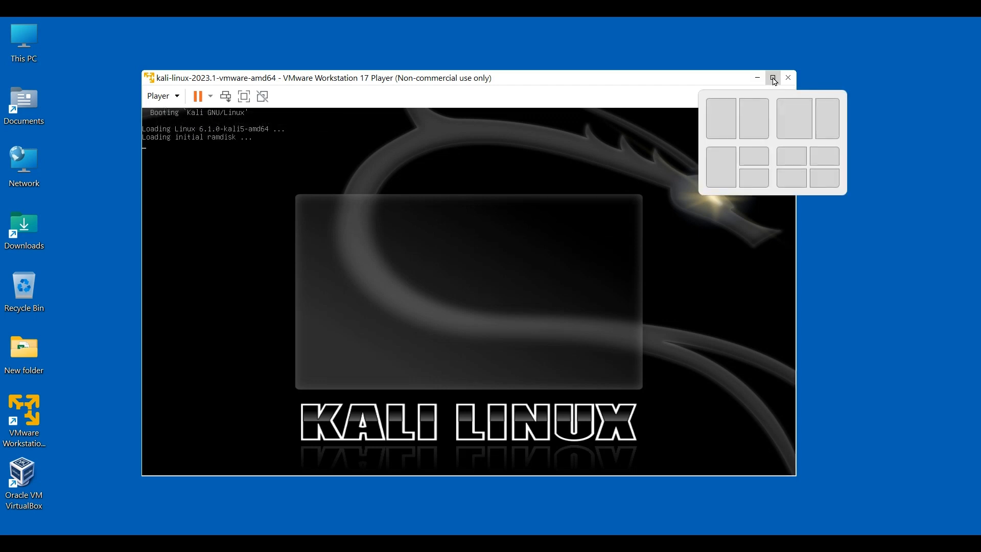
click(774, 78)
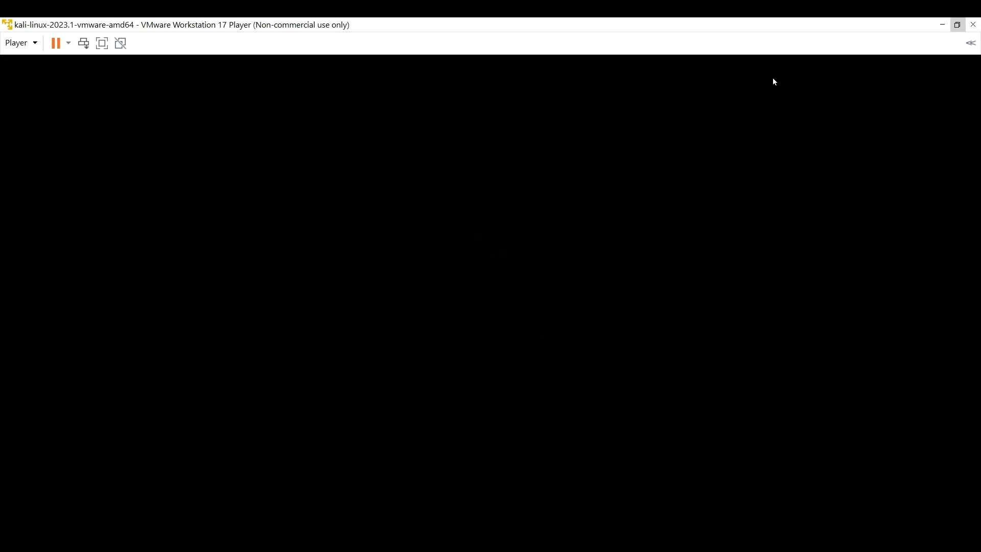
click(490, 295)
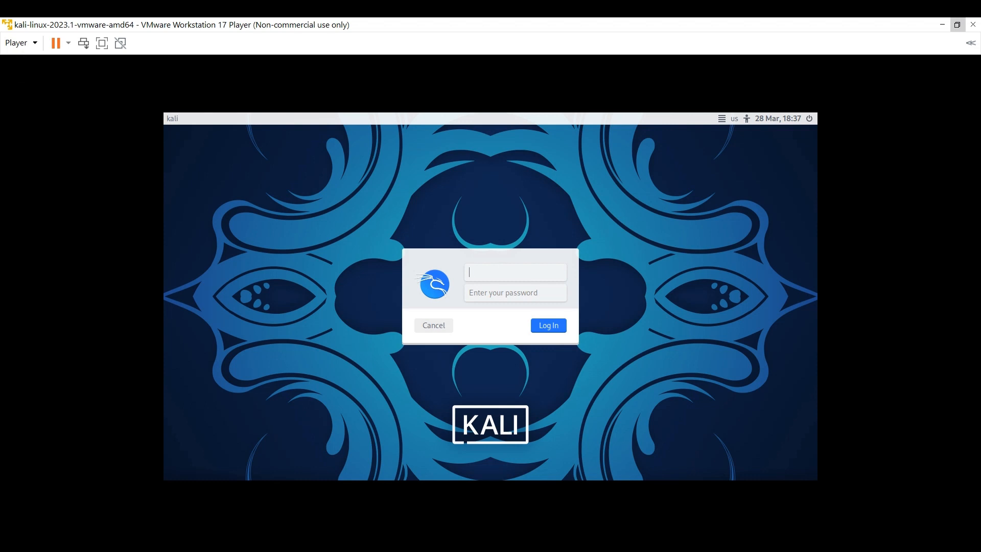
- Log in to Kali with the default username and account password, and restore and re-maximize the window to fit the desktop
text(kali)
key(Tab)
text(kali)
click(547, 326)
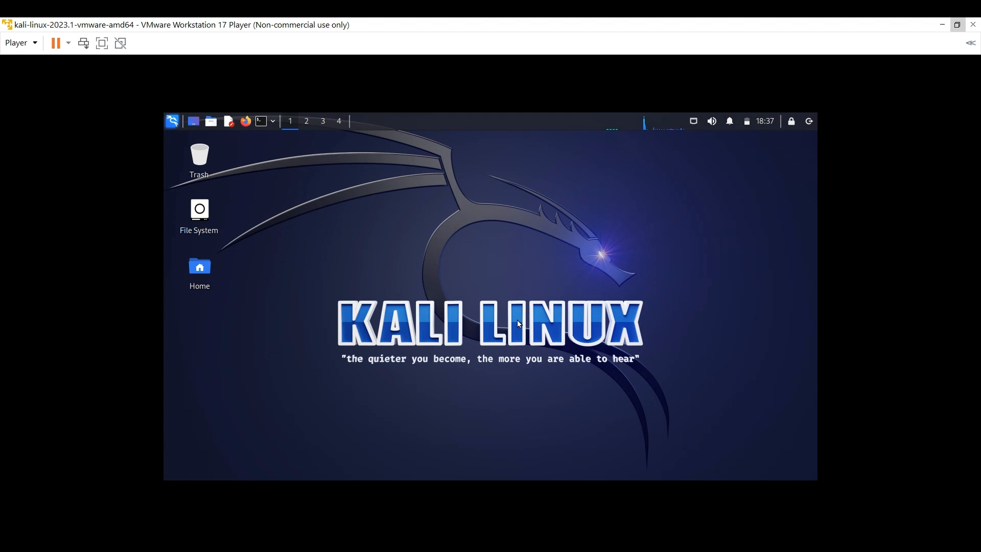
click(958, 26)
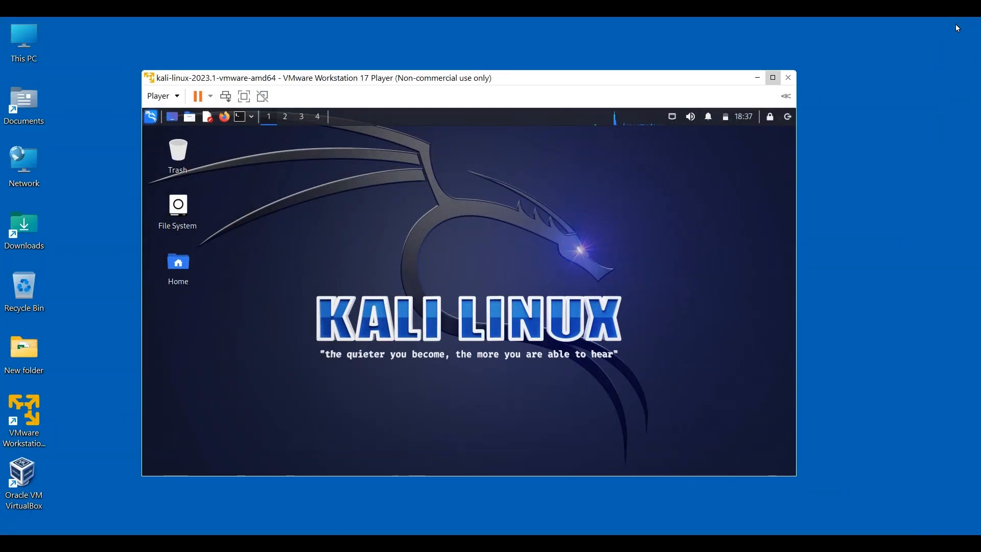
click(773, 77)
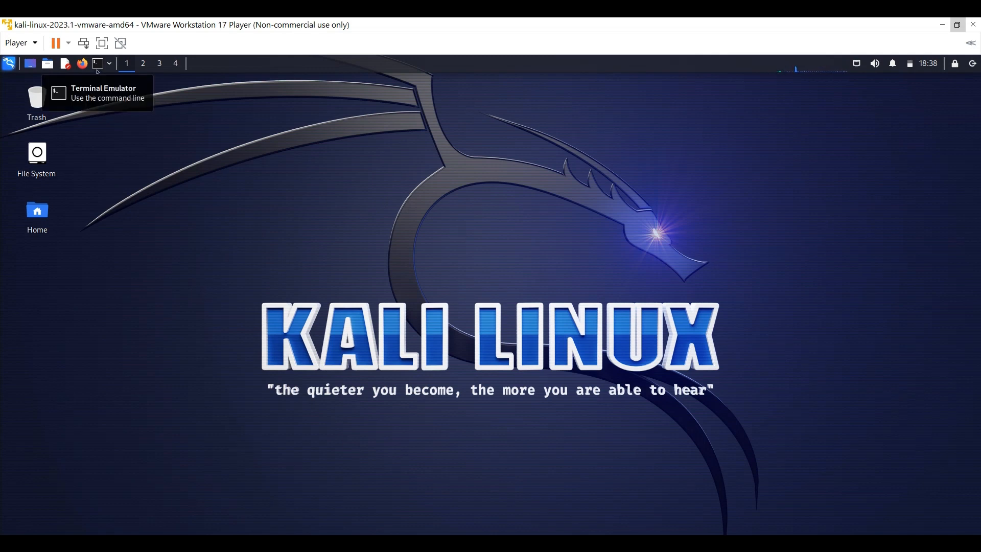
- Change the account password with passwd in a terminal, entering the current password and the new password twice
click(96, 64)
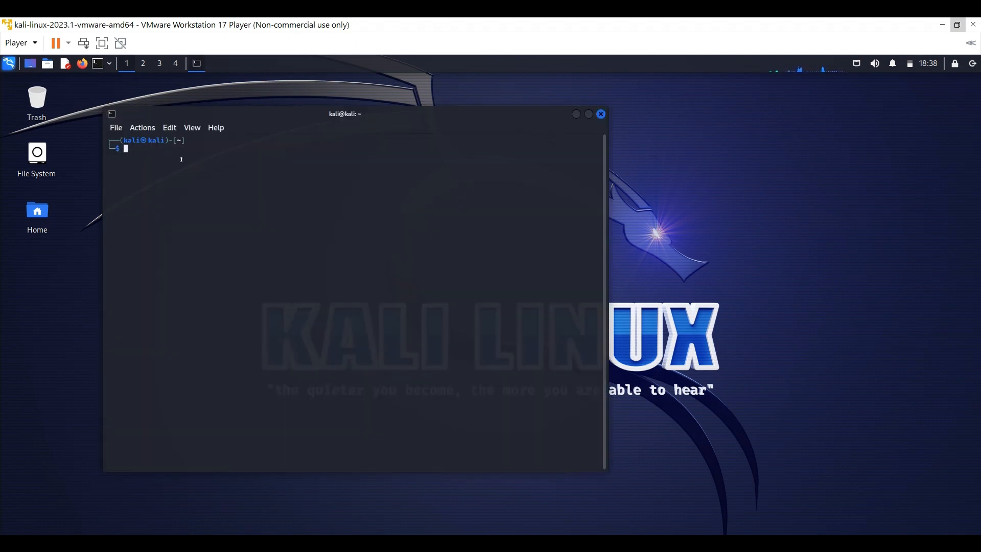
text(passwd)
key(Return)
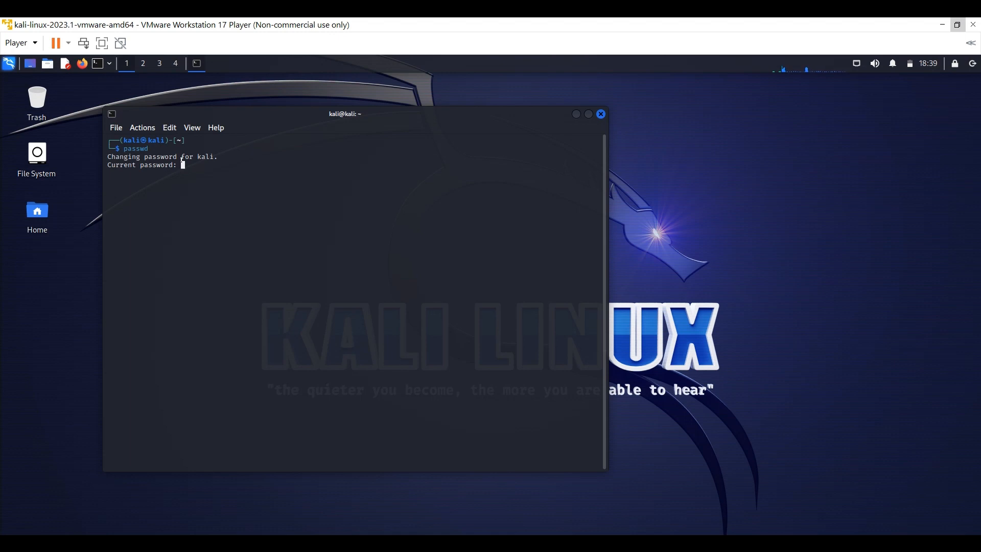
key(Return)
key(Return)
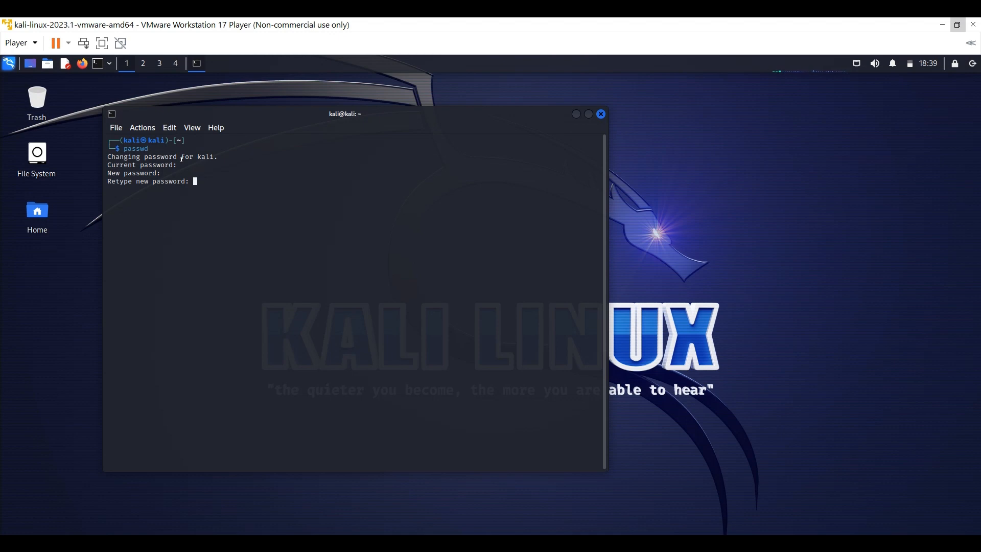
key(Return)
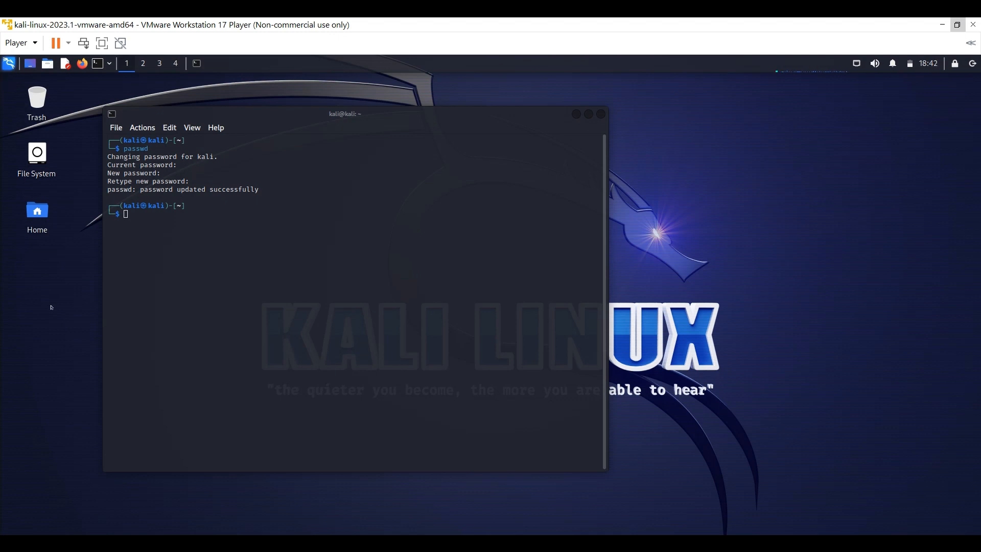
- Show the 11 - Forensics tools among Kali's applications
click(9, 63)
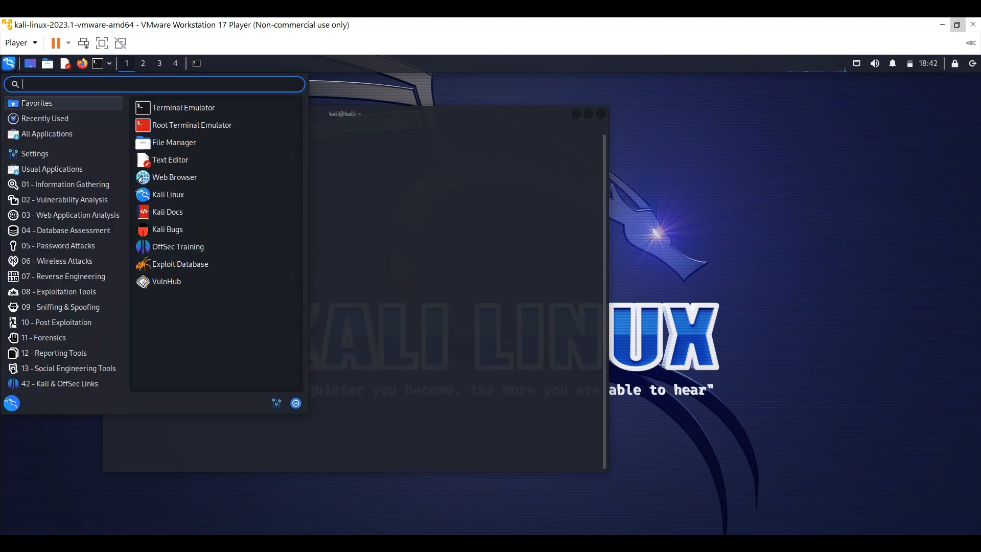
click(43, 338)
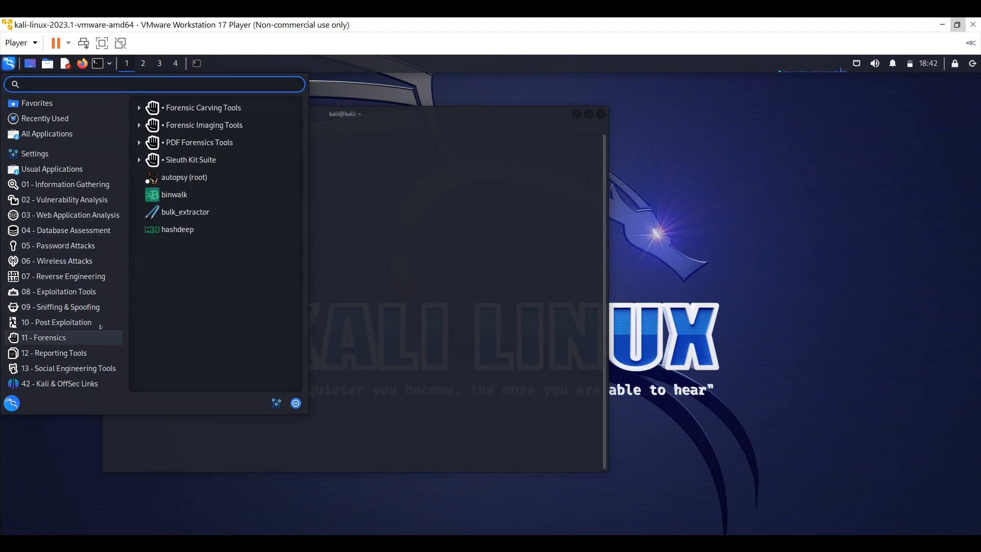